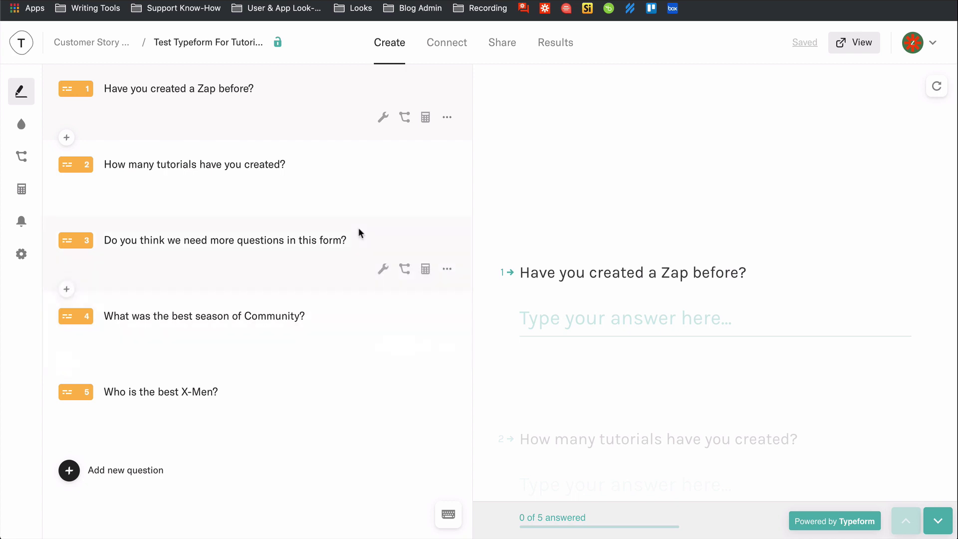
Scroll through the five questions in the Typeform form preview
scroll(672, 280, "down", 2)
scroll(672, 280, "down", 5)
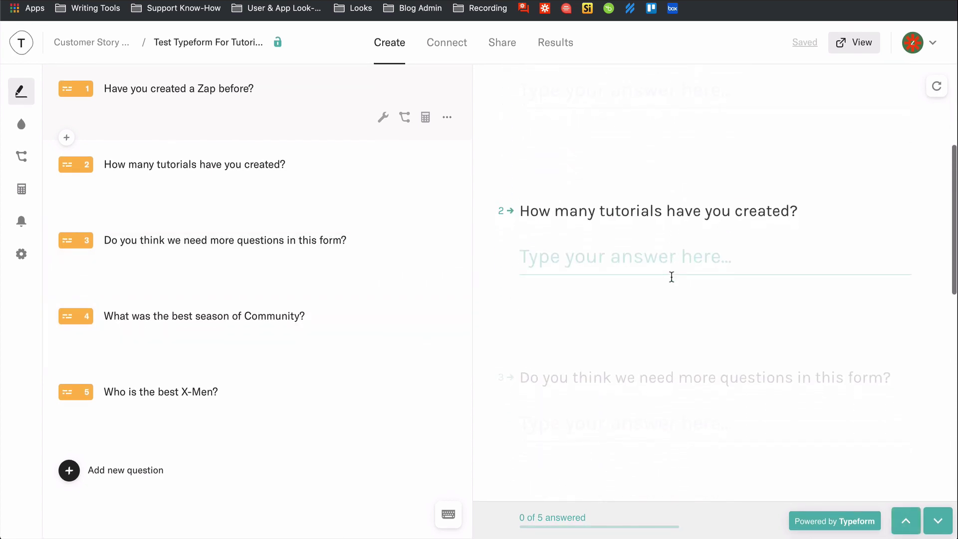
scroll(671, 277, "down", 3)
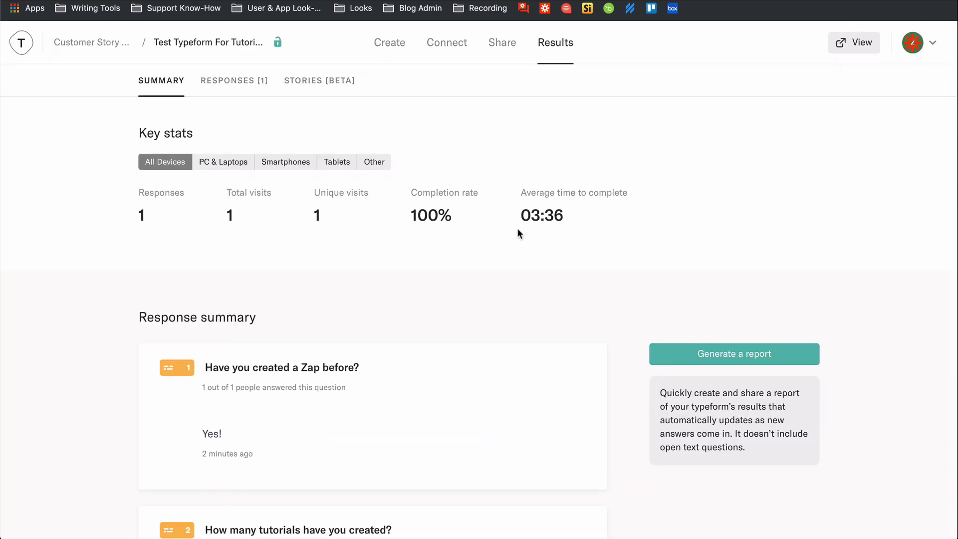
Scroll through the submitted test answers in the Typeform results summary
scroll(517, 230, "down", 10)
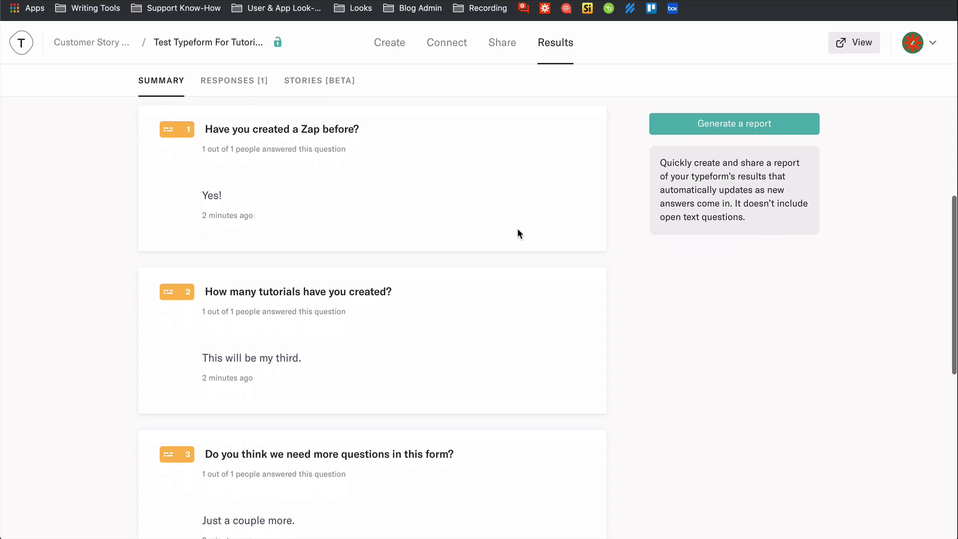
scroll(518, 231, "down", 3)
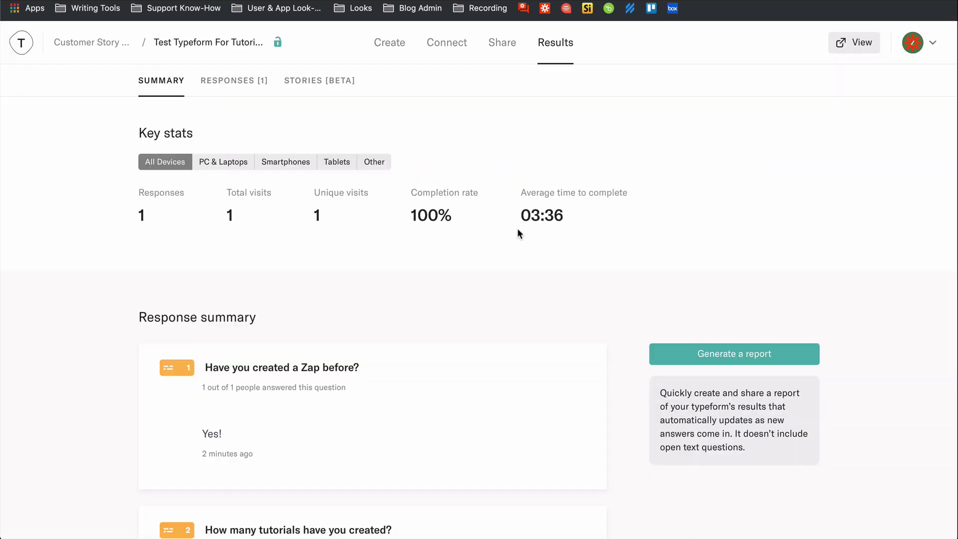
scroll(517, 229, "down", 6)
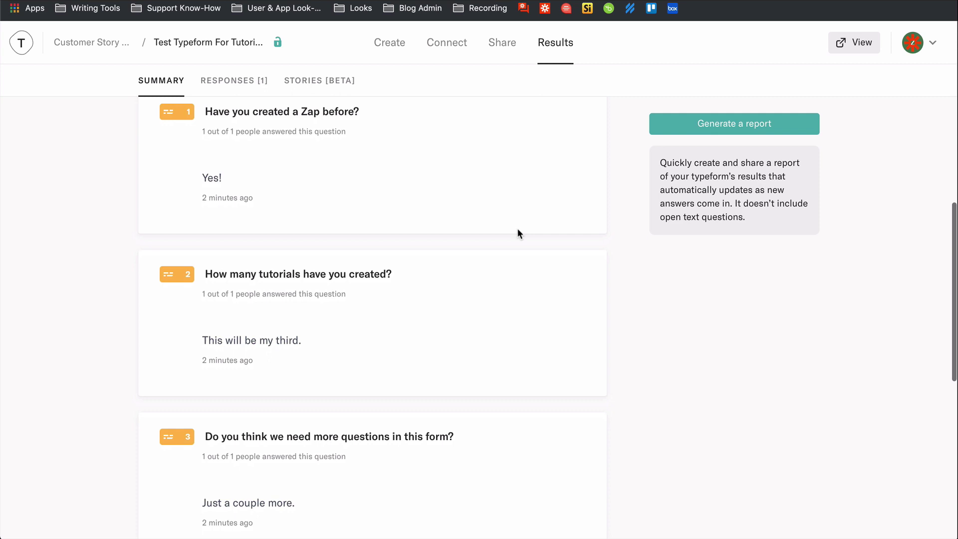
scroll(517, 229, "down", 6)
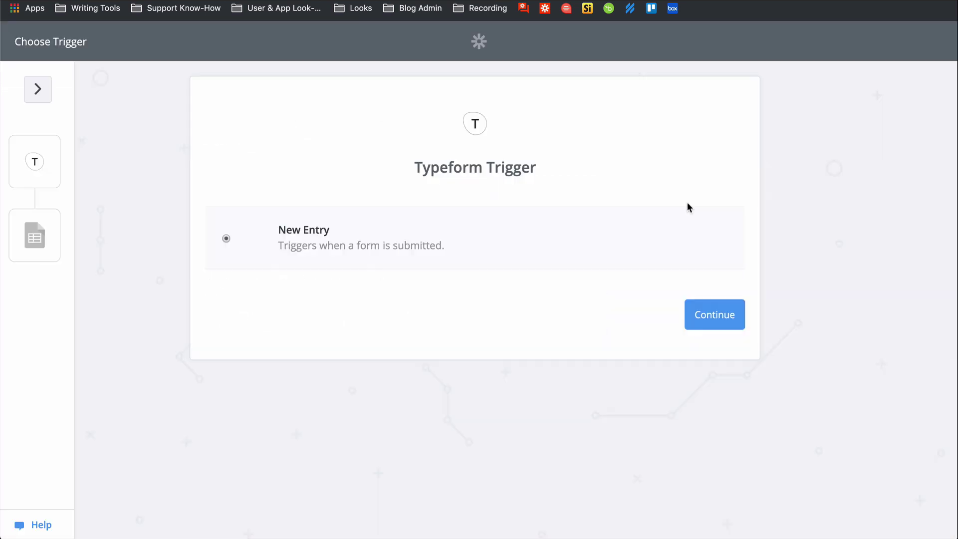
Confirm New Entry, then connect, authorize, test and save a Typeform account
left_click(717, 321)
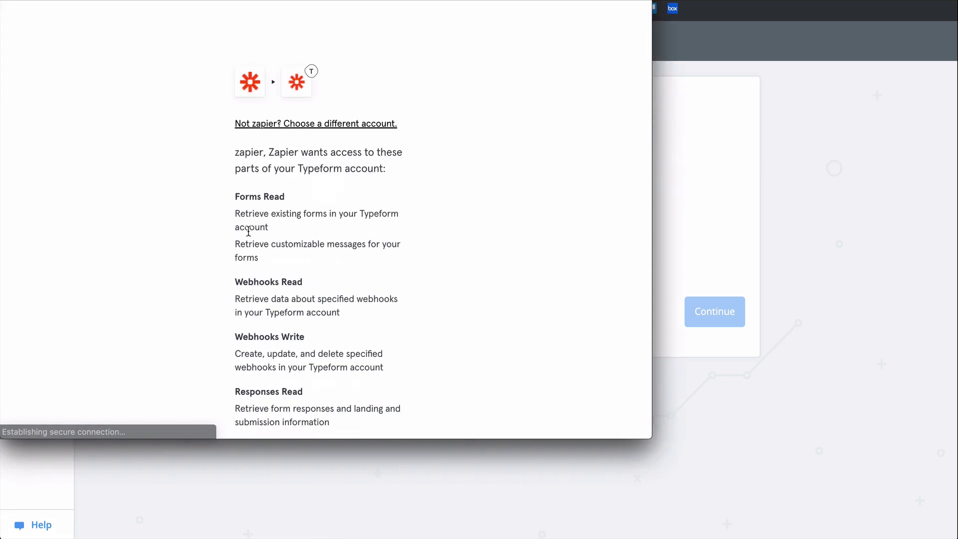
scroll(248, 230, "down", 5)
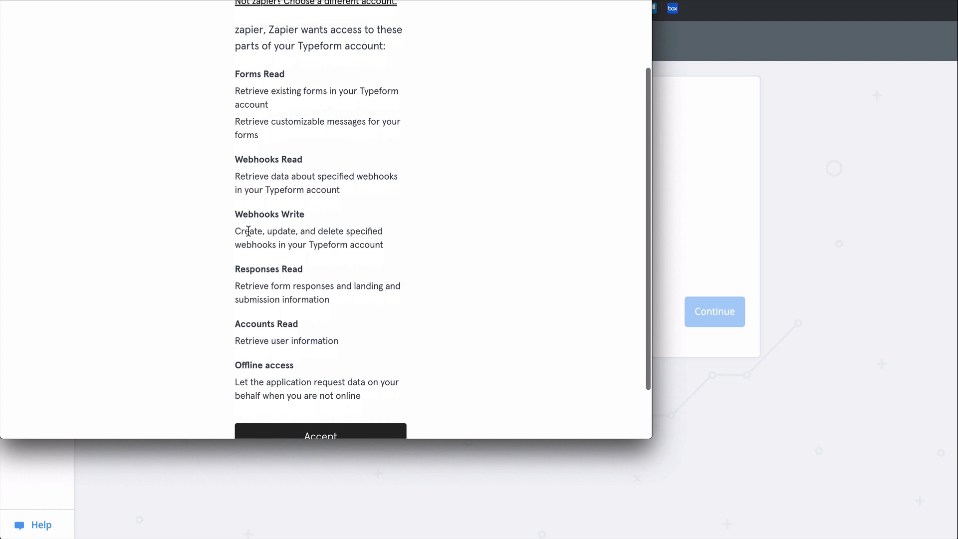
left_click(311, 385)
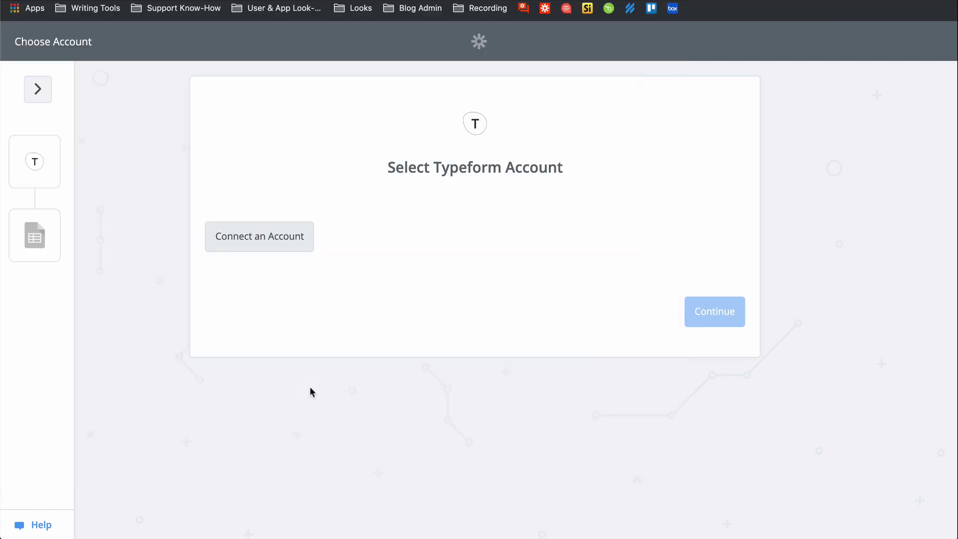
left_click(686, 237)
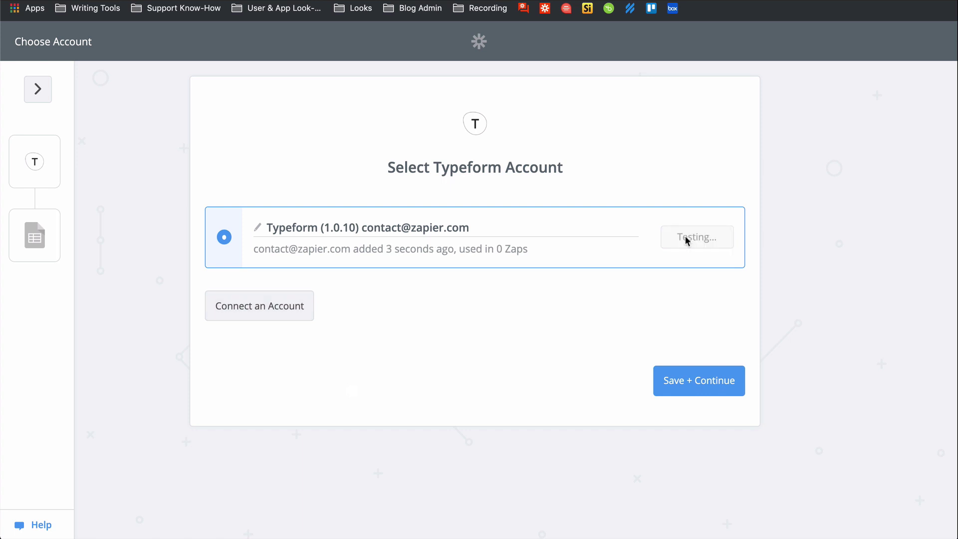
left_click(687, 381)
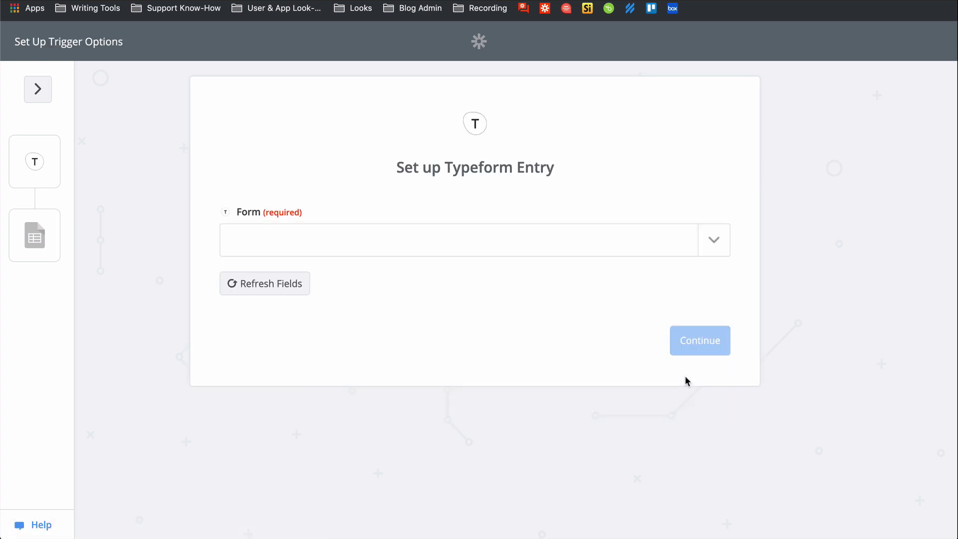
Choose Test Typeform For Tutorials as the trigger form and continue to testing
left_click(714, 243)
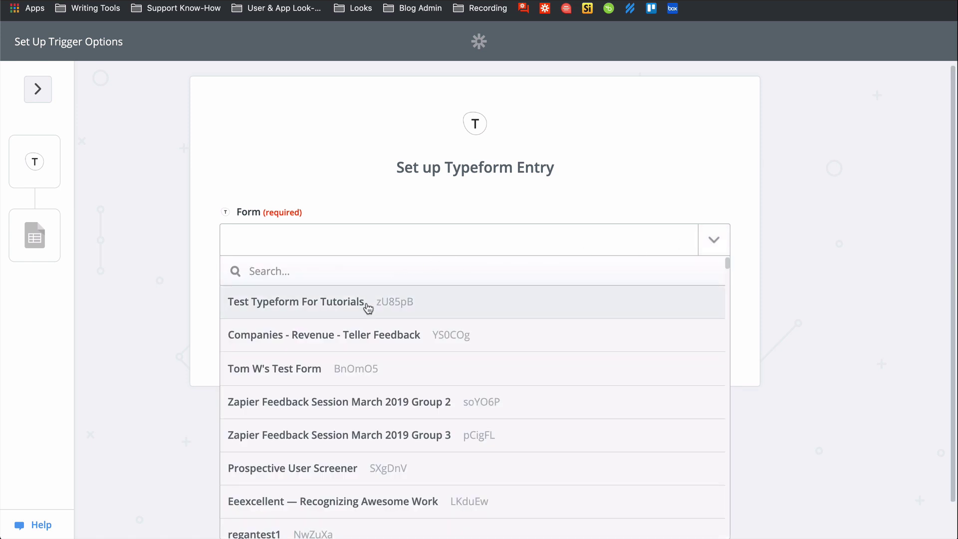
left_click(370, 309)
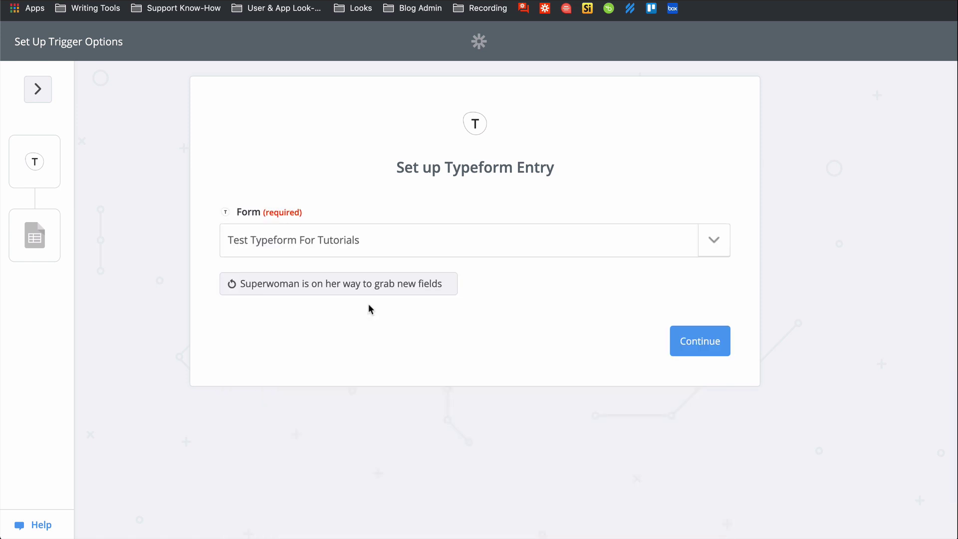
left_click(712, 344)
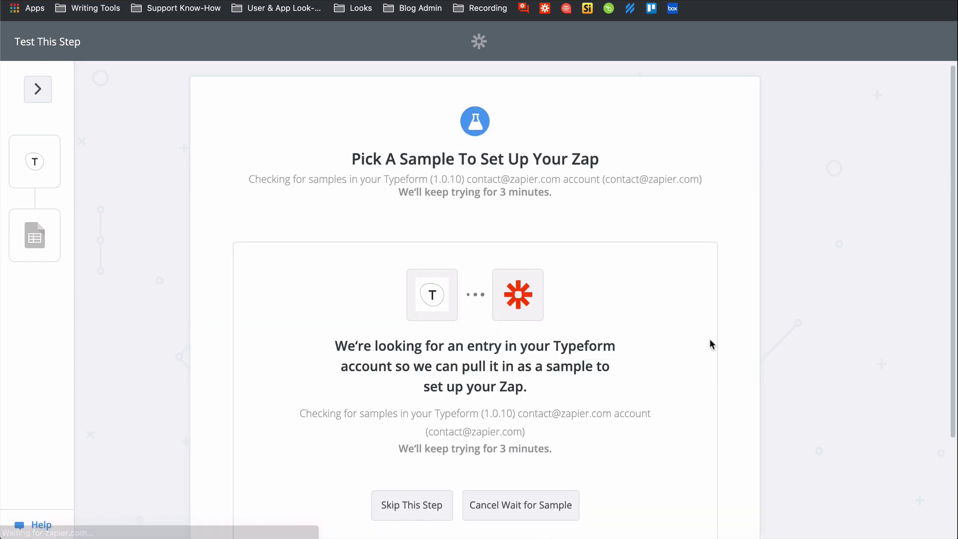
Expand sample Entry A, review its answers and accept it as the sample
left_click(706, 275)
scroll(616, 331, "down", 3)
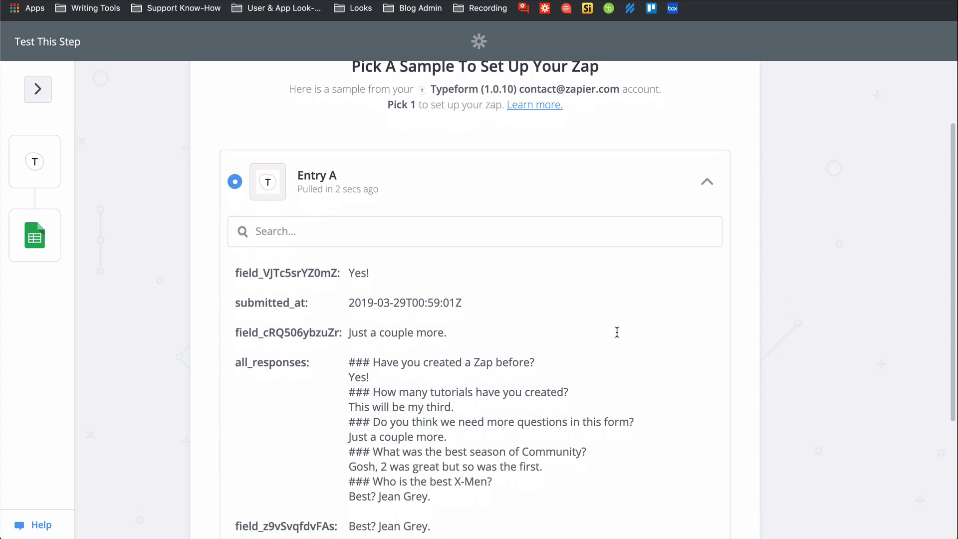
scroll(618, 337, "down", 3)
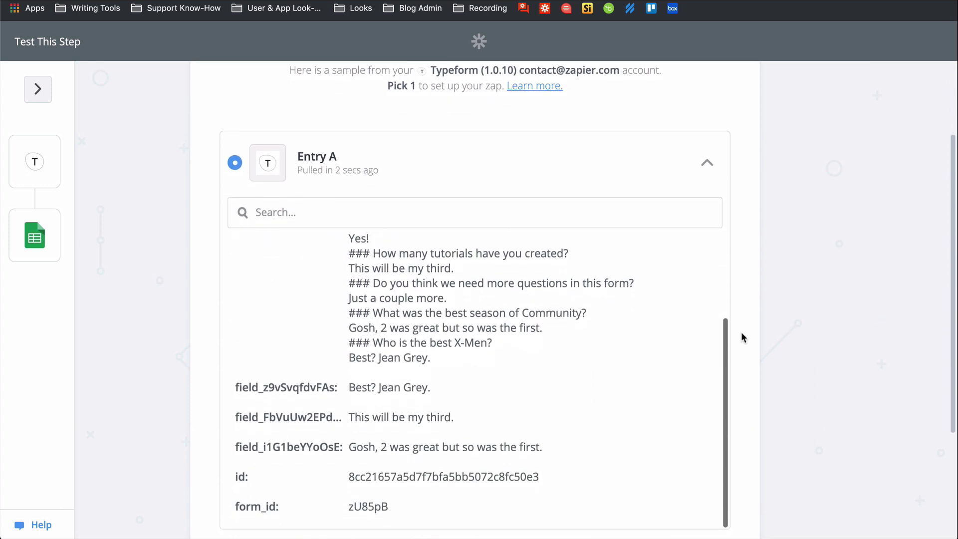
scroll(750, 333, "down", 5)
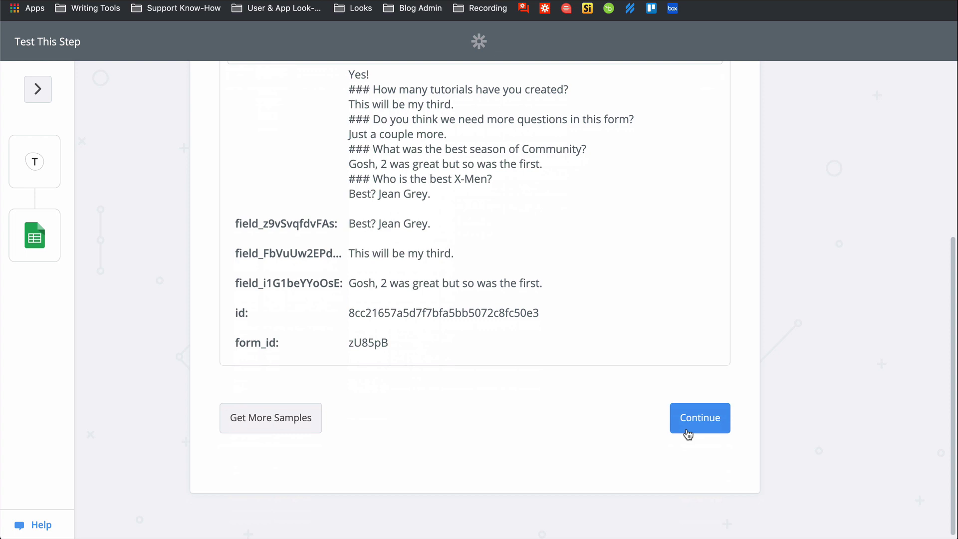
left_click(688, 433)
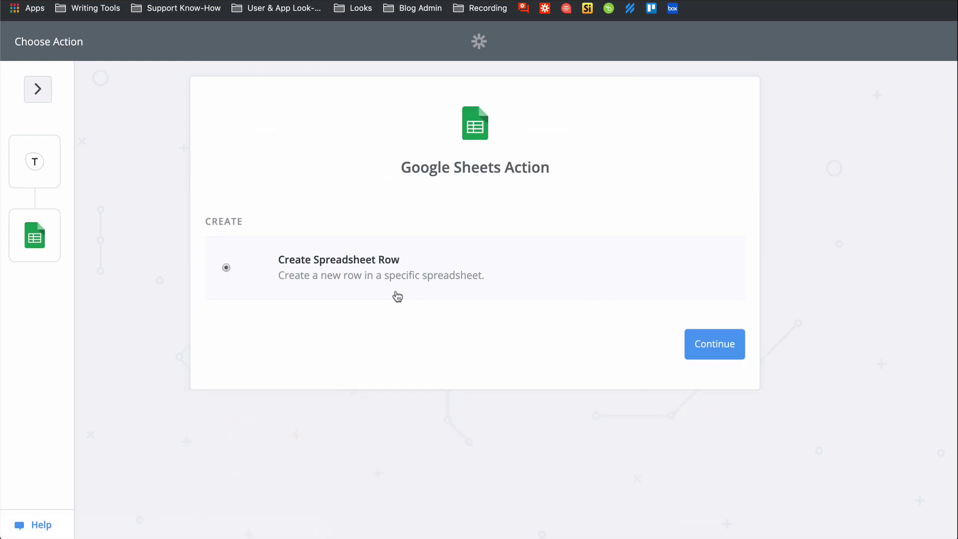
Confirm Create Spreadsheet Row, then connect, allow, test and save a Google Sheets account
left_click(709, 353)
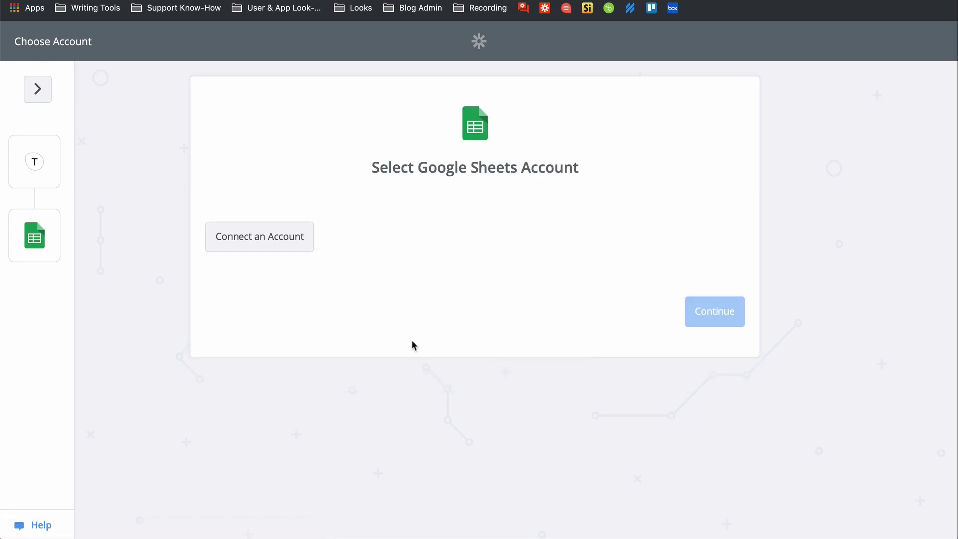
left_click(275, 237)
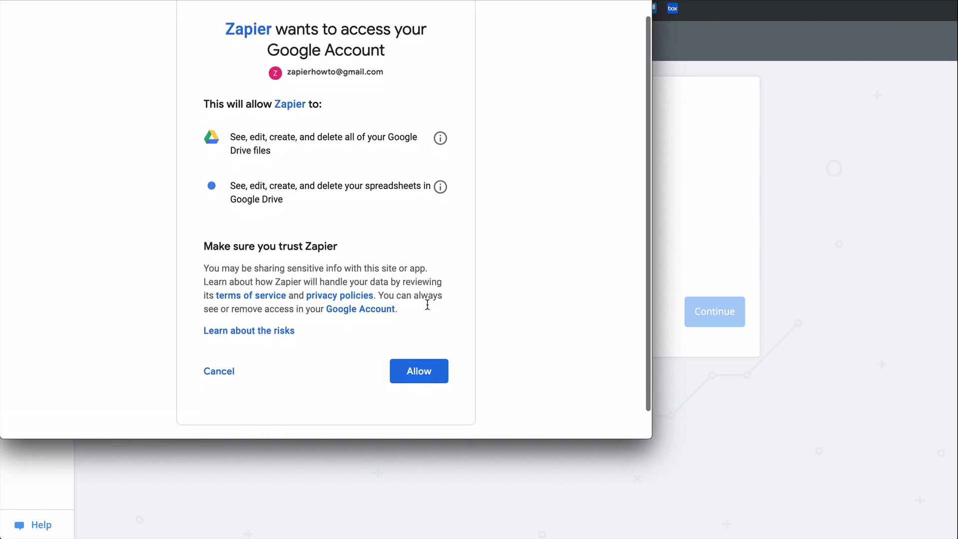
left_click(409, 355)
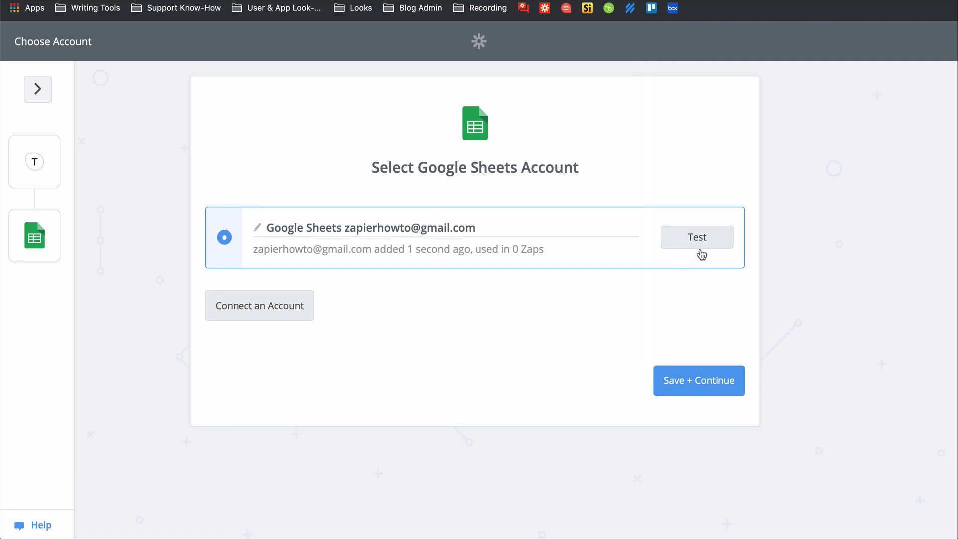
left_click(701, 252)
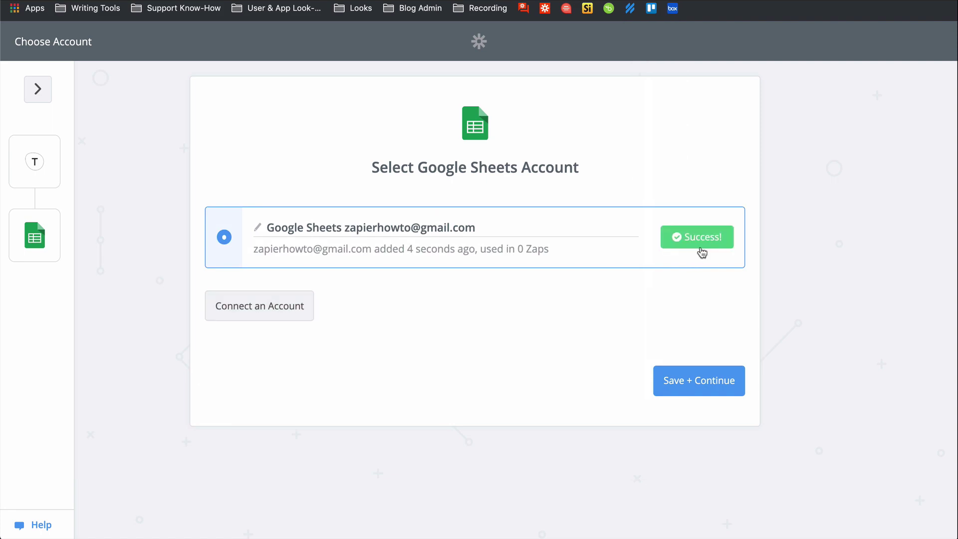
left_click(692, 384)
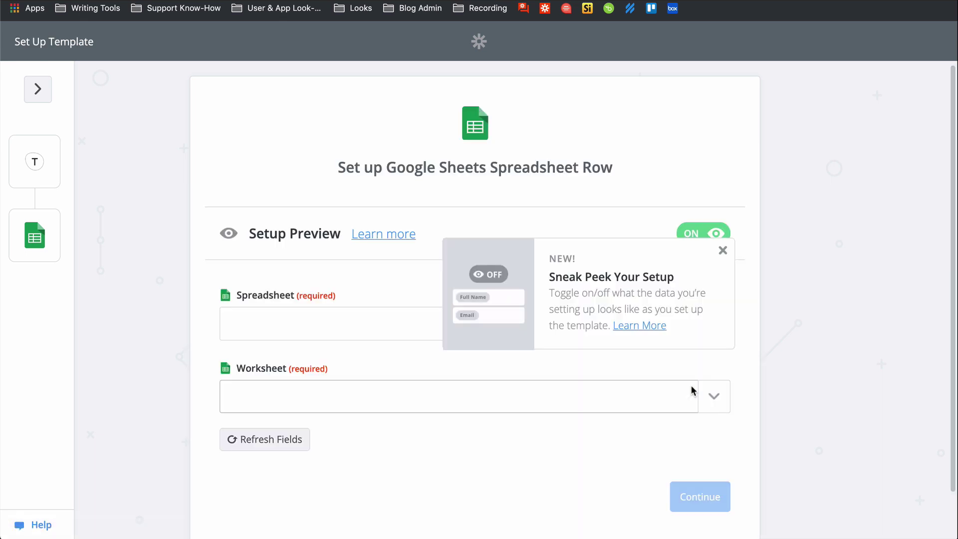
Target the My Test Typeform Responses spreadsheet, worksheet Sheet1
left_click(723, 253)
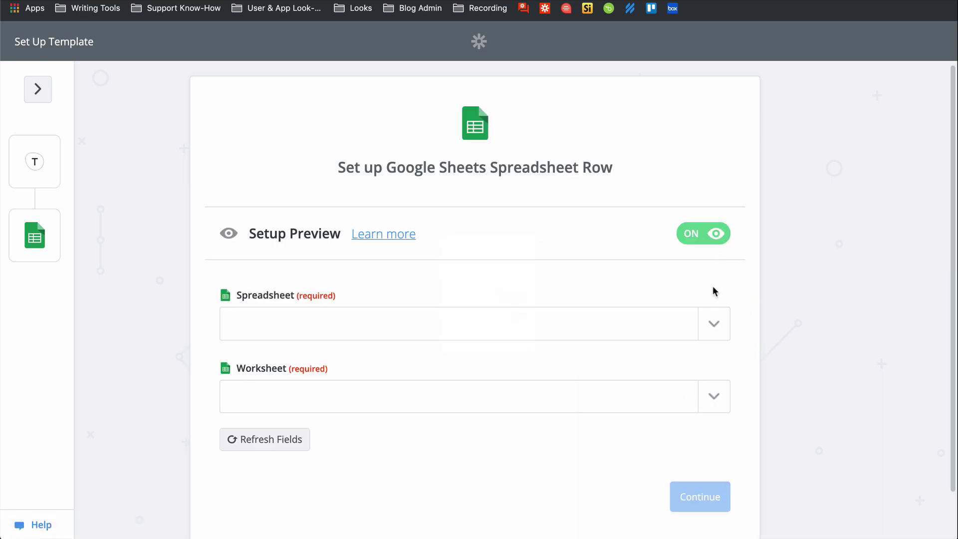
left_click(711, 325)
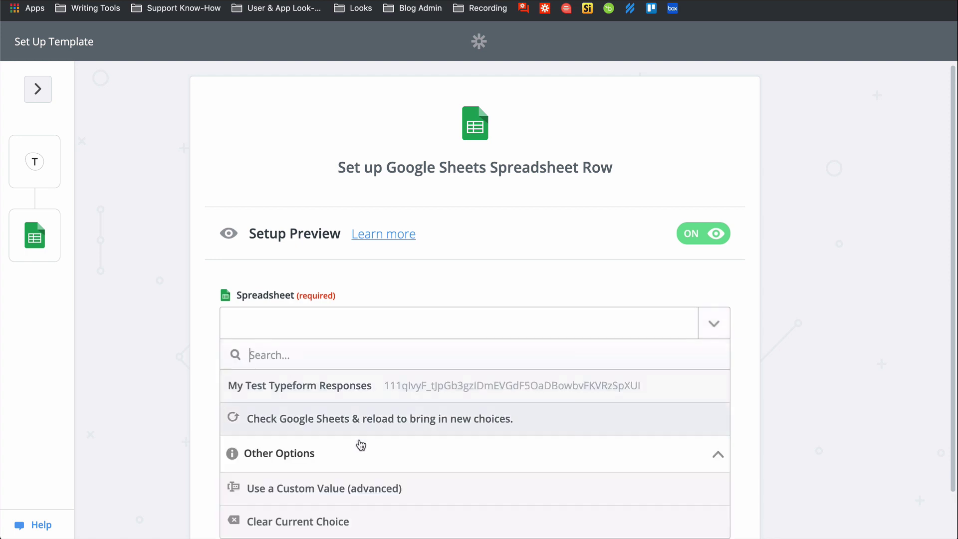
left_click(362, 392)
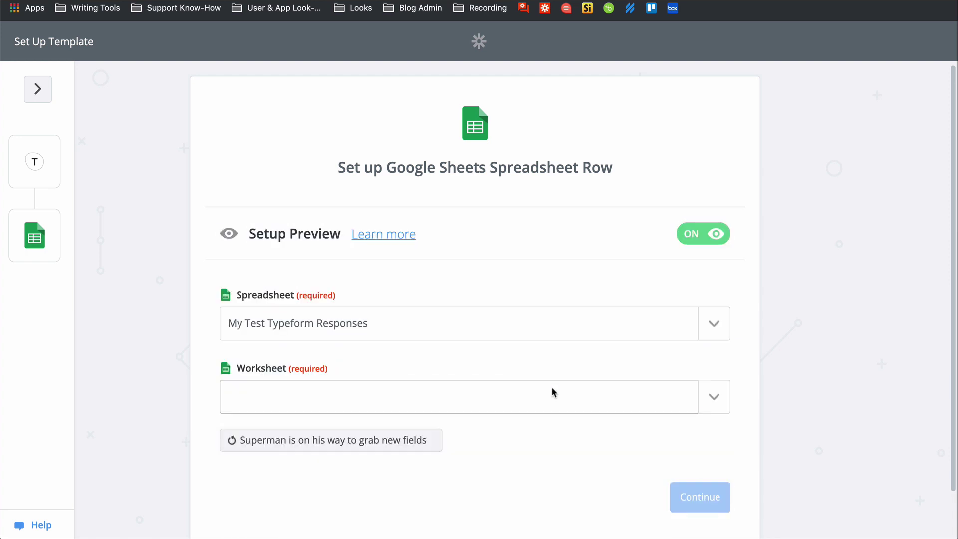
left_click(717, 401)
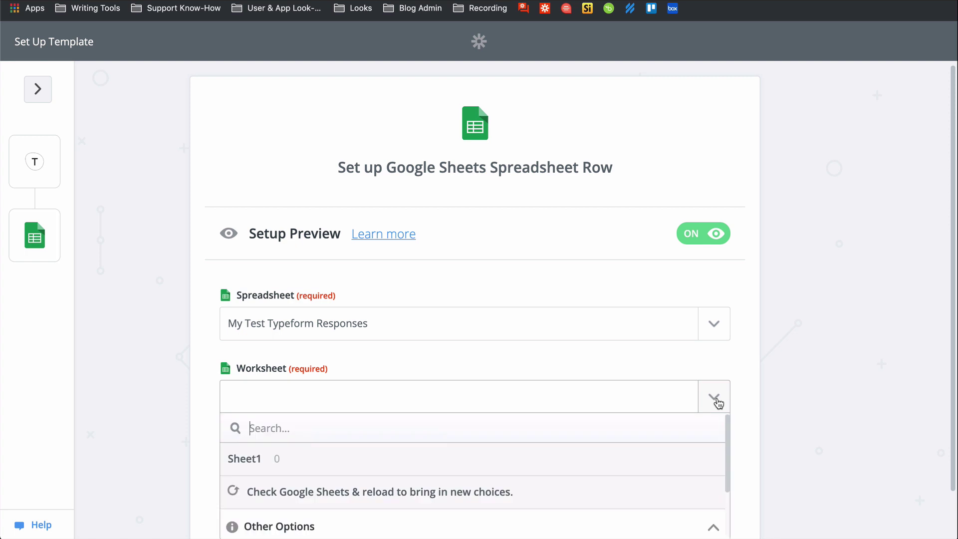
left_click(633, 458)
scroll(804, 392, "down", 2)
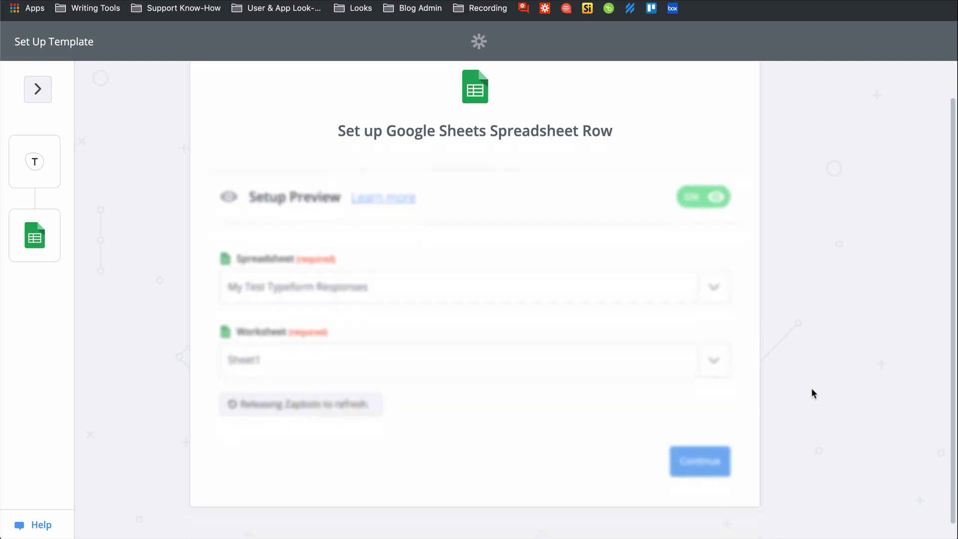
scroll(800, 388, "down", 4)
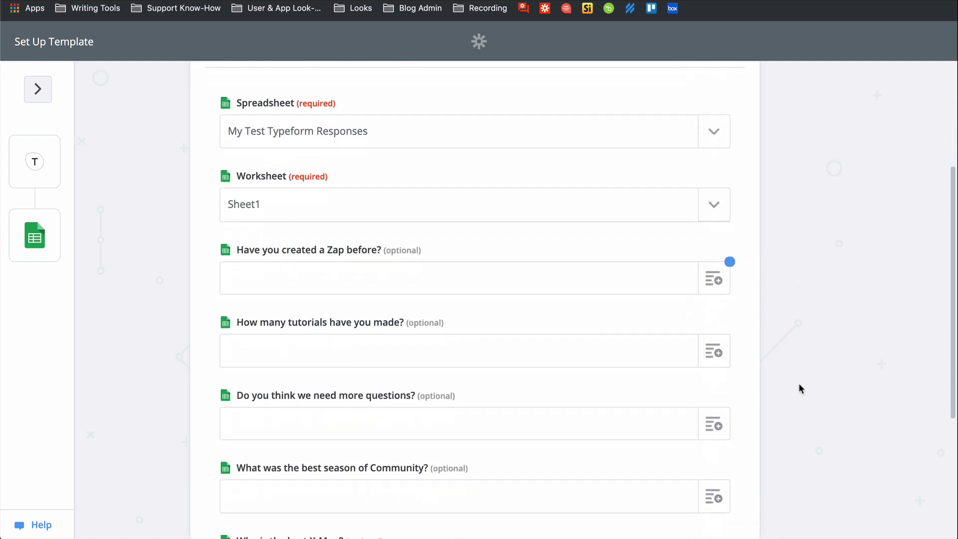
Map the Zap-before, tutorials and more-questions columns to their Typeform answers
left_click(714, 235)
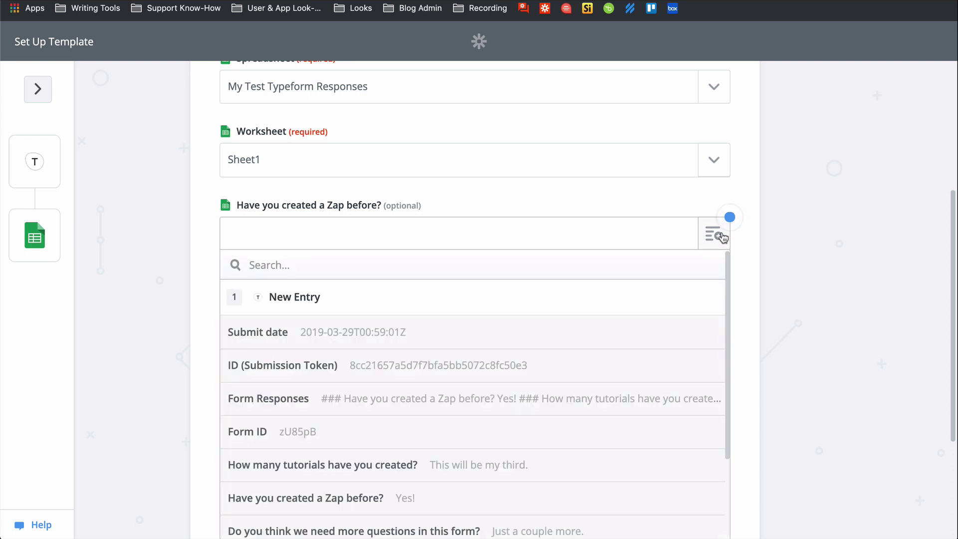
scroll(578, 316, "down", 3)
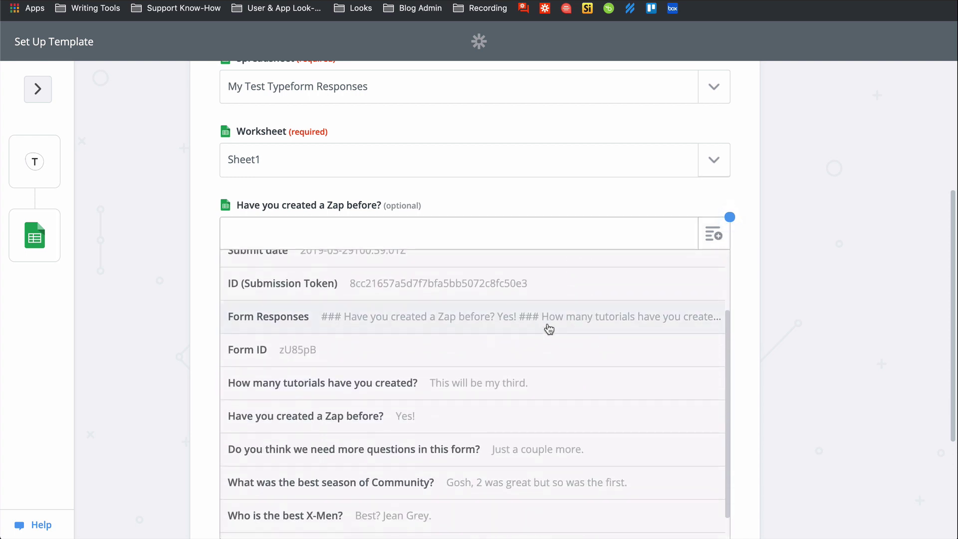
left_click(413, 429)
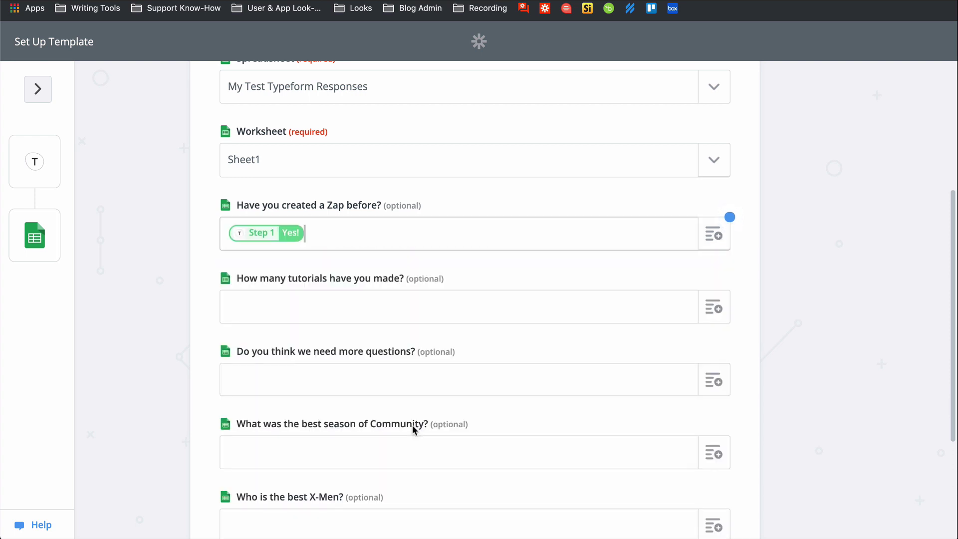
left_click(713, 311)
scroll(495, 449, "down", 3)
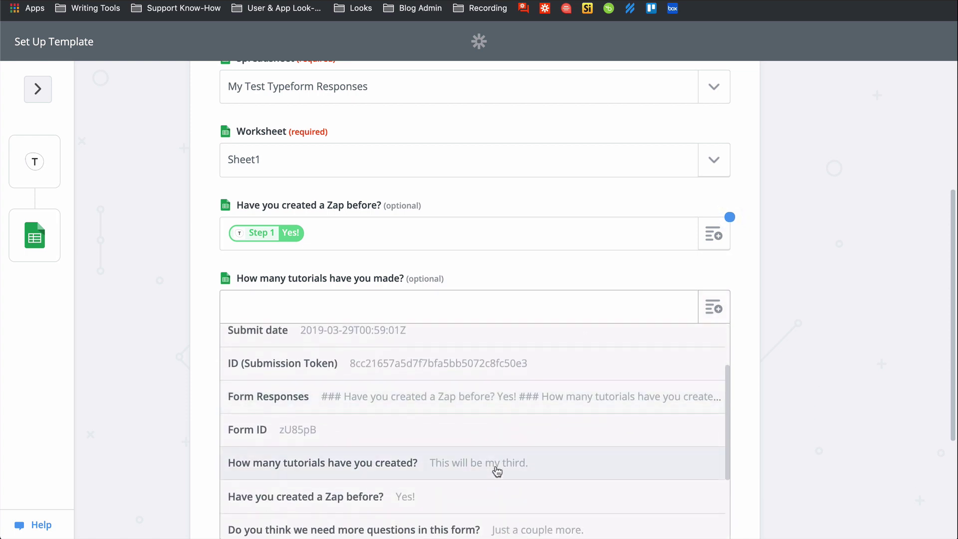
left_click(496, 467)
left_click(714, 382)
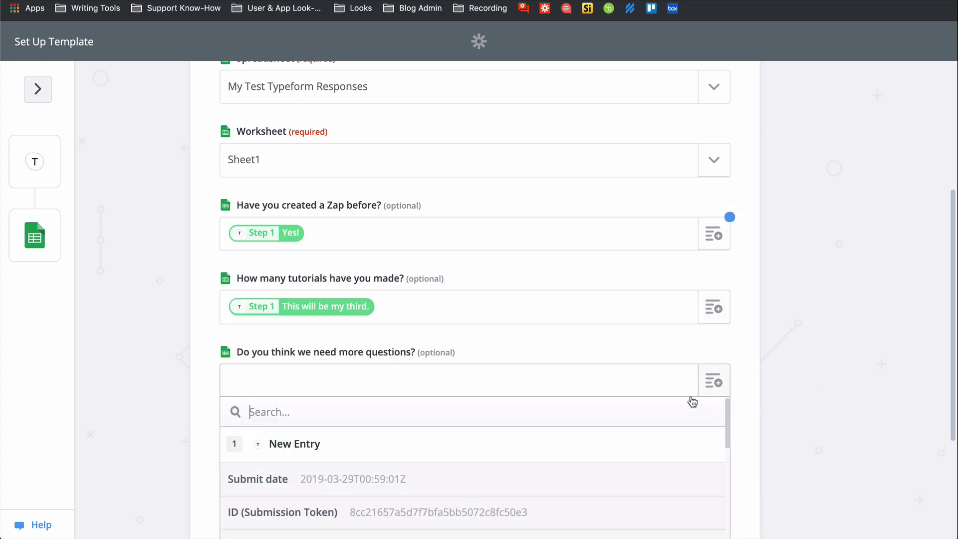
scroll(540, 480, "down", 1)
scroll(540, 480, "down", 3)
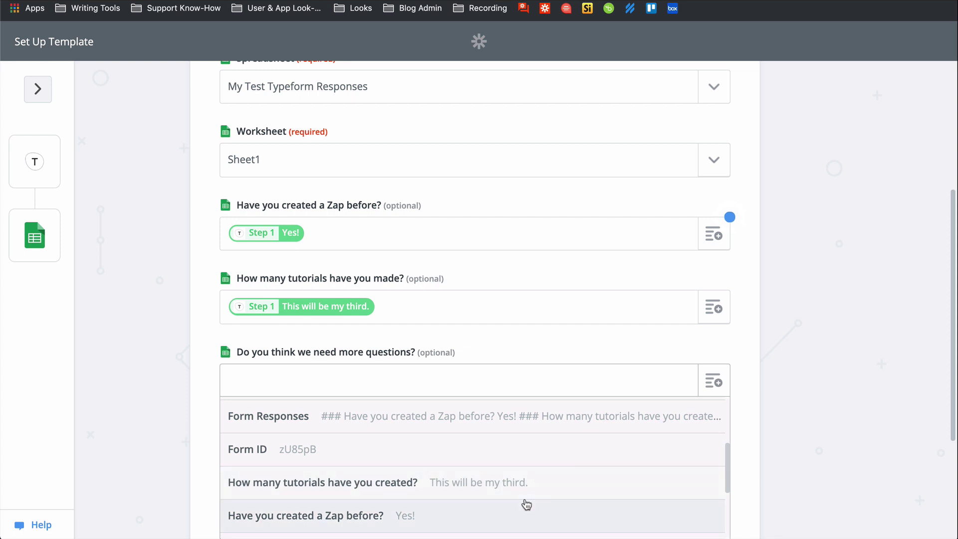
scroll(526, 505, "down", 1)
scroll(526, 505, "down", 1)
left_click(527, 470)
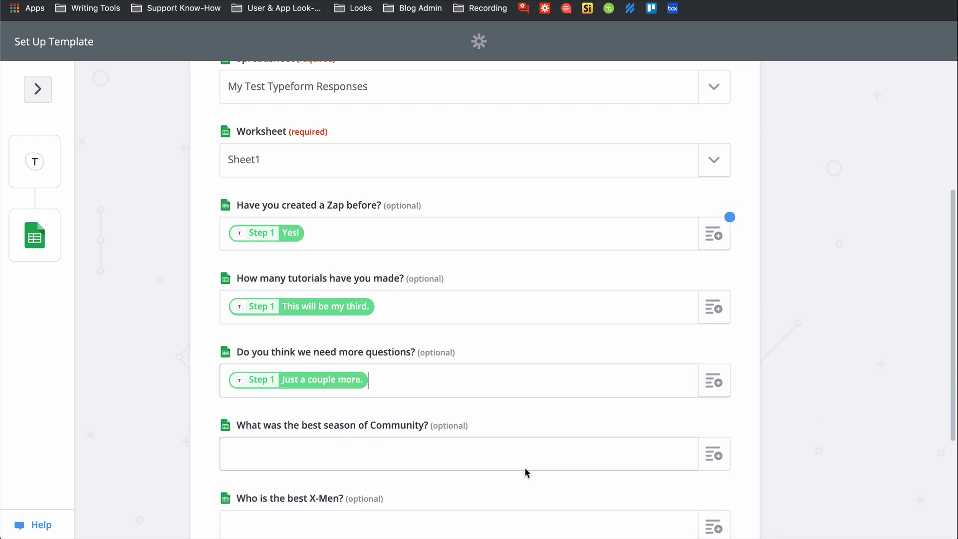
Map the Community season and X-Men columns to their Typeform answers and continue
scroll(830, 388, "down", 4)
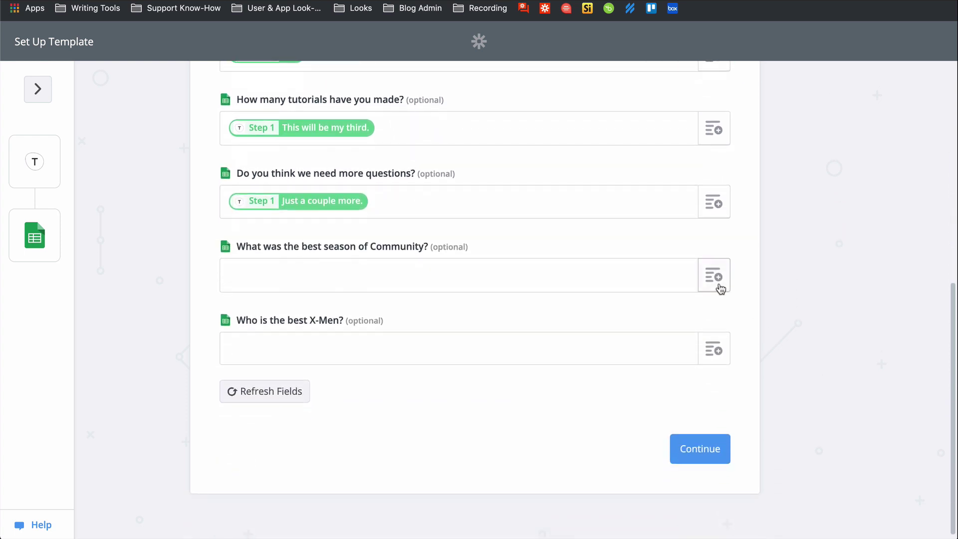
left_click(715, 277)
scroll(502, 392, "down", 3)
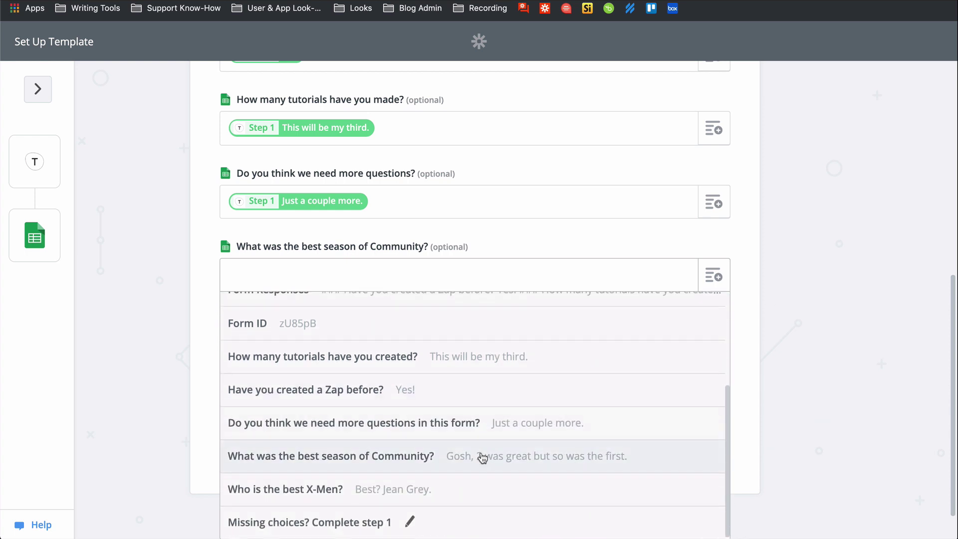
left_click(499, 449)
left_click(713, 349)
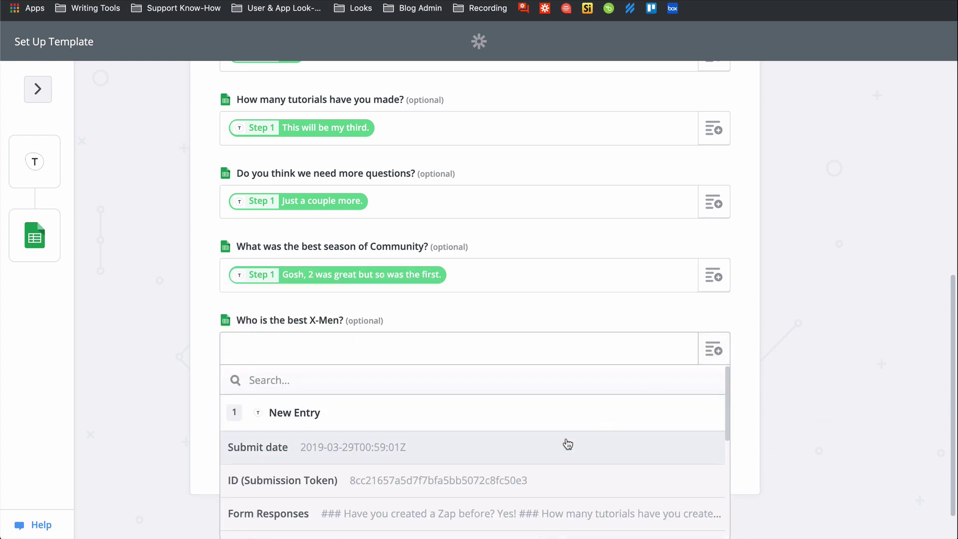
scroll(568, 444, "down", 3)
scroll(568, 444, "down", 3)
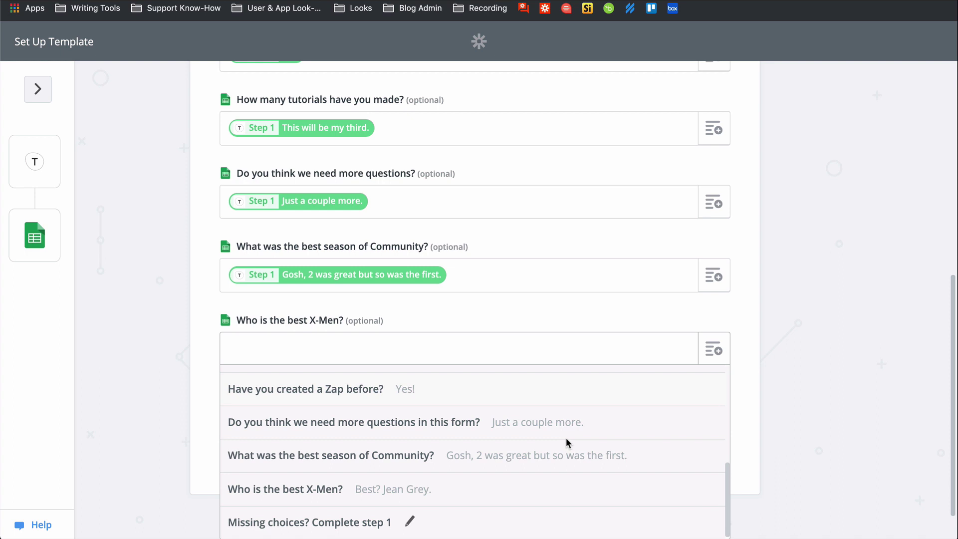
left_click(461, 490)
left_click(684, 451)
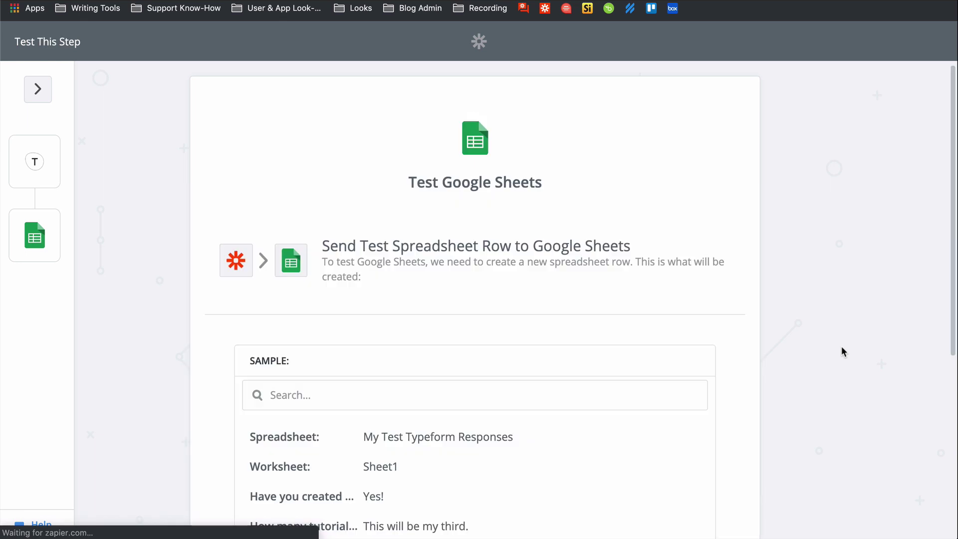
Send a test row from the Test This Step page to Google Sheets
scroll(776, 335, "down", 5)
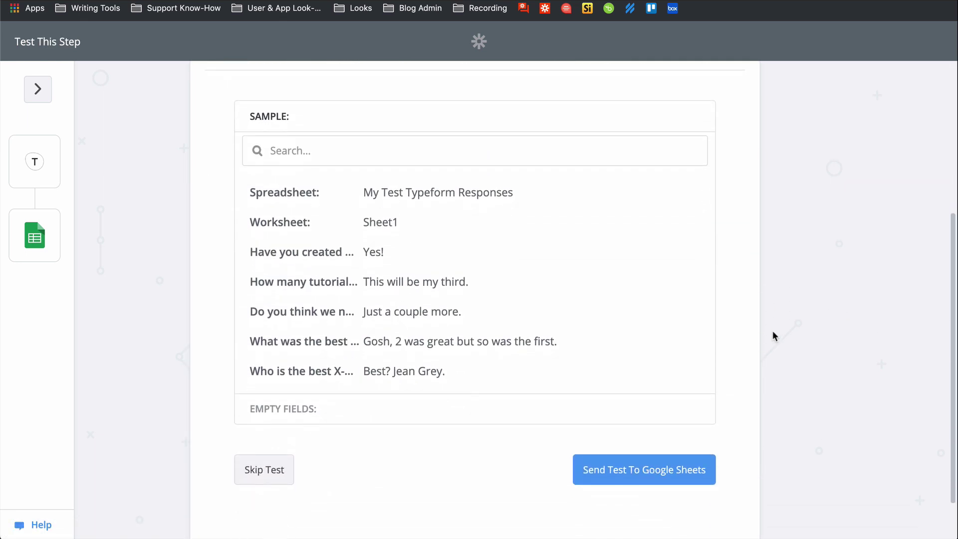
scroll(612, 262, "down", 1)
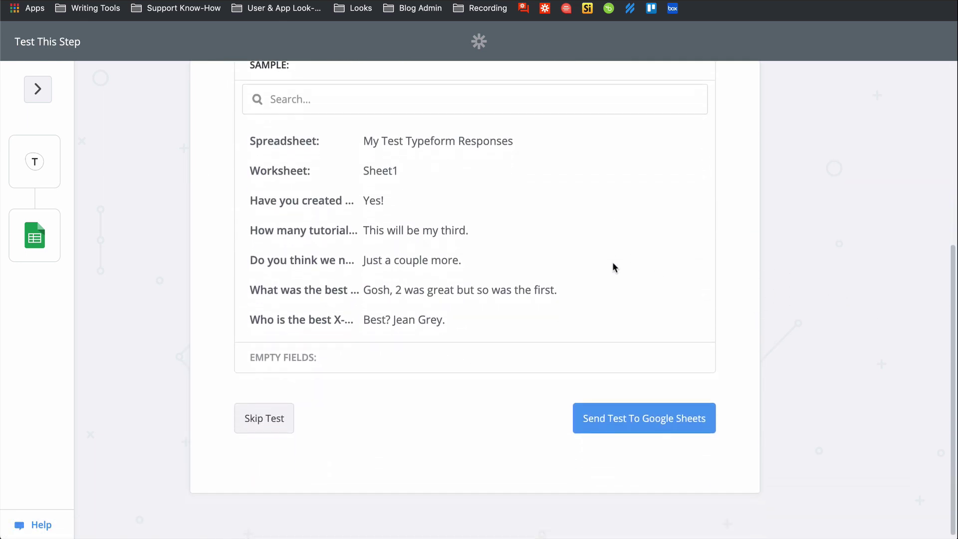
left_click(622, 419)
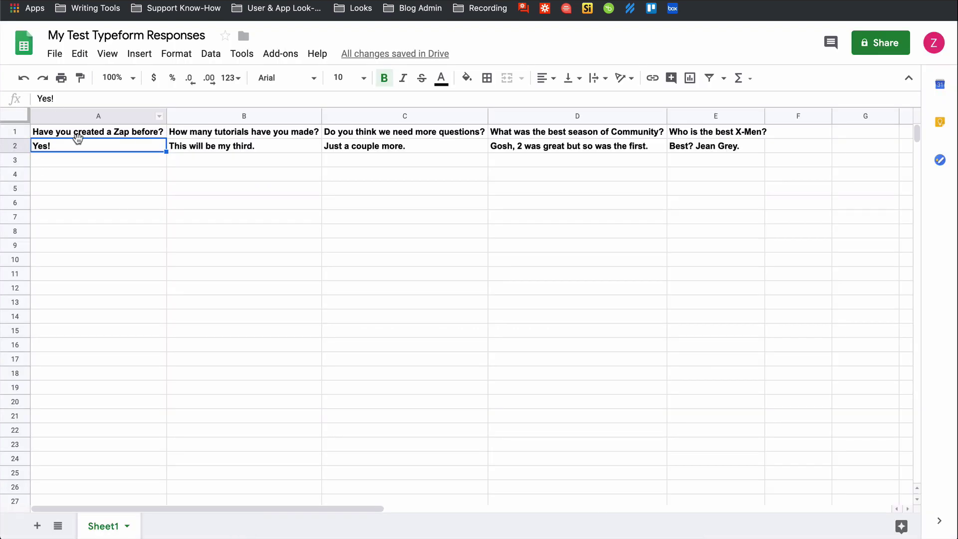
Check the test answers in cells B2 through E2 of the sheet
left_click(262, 149)
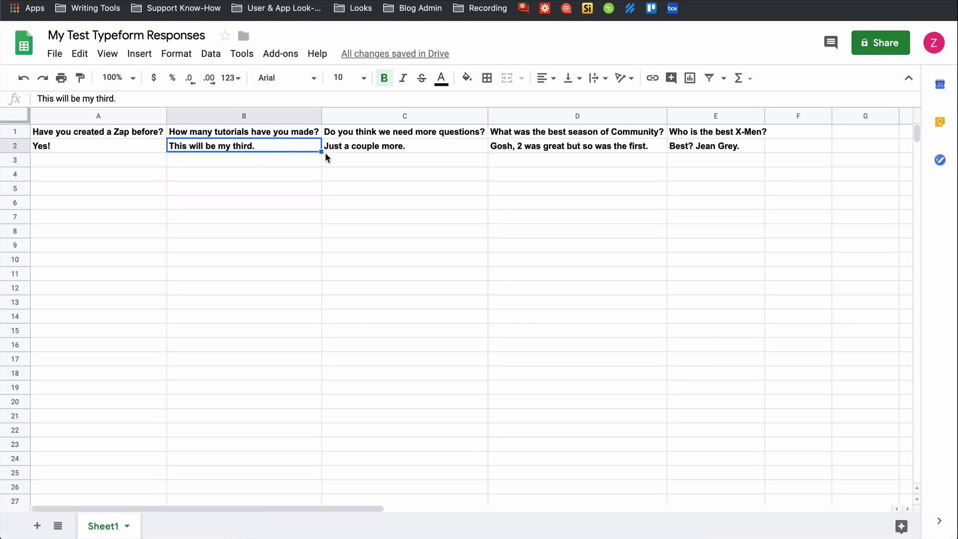
left_click(402, 148)
left_click(525, 149)
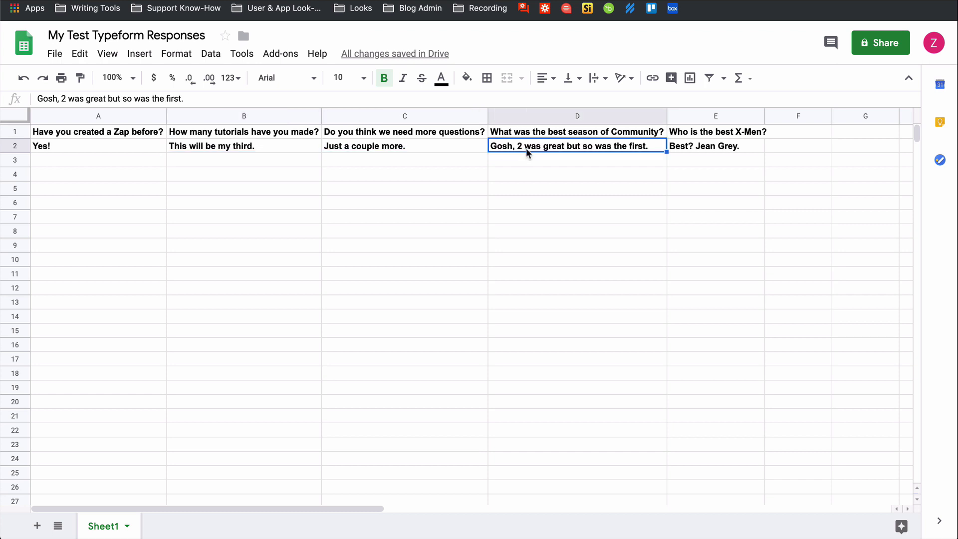
left_click(685, 145)
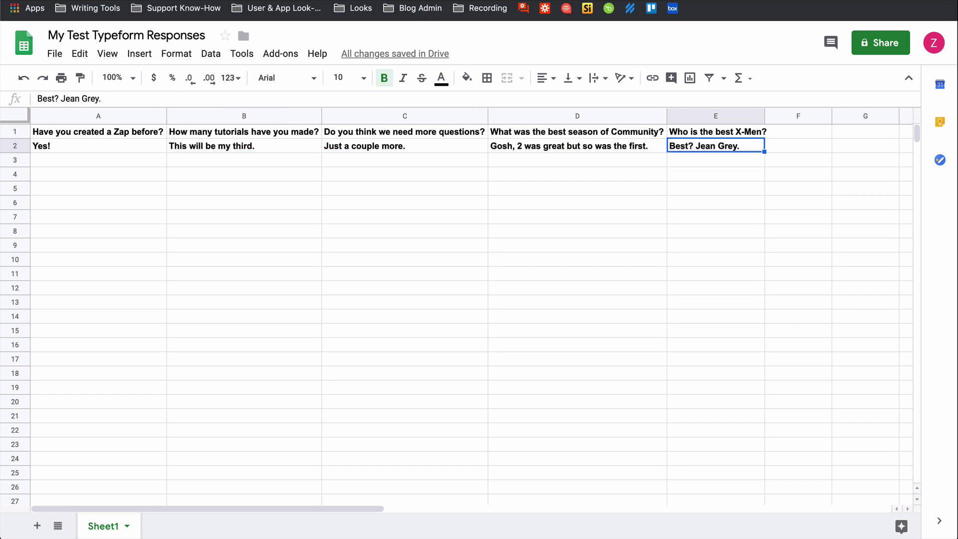
Compare the row against the Typeform results summary, then return to the Zapier test page
key("ctrl+Tab")
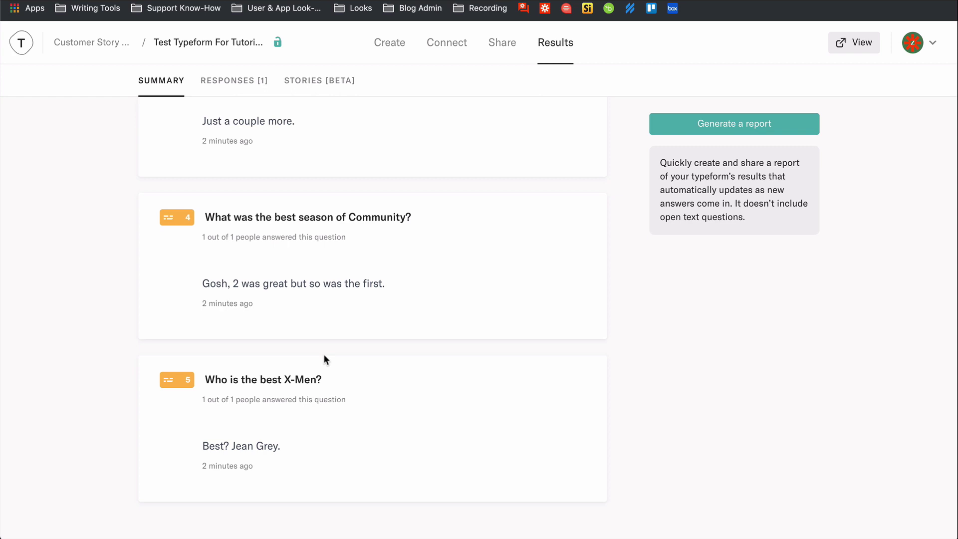
scroll(324, 356, "up", 8)
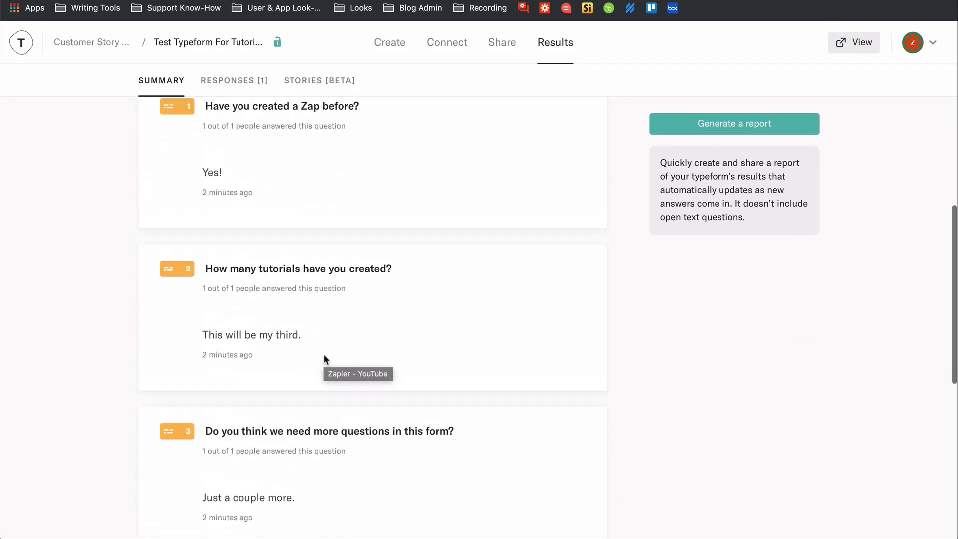
key("ctrl+shift+Tab")
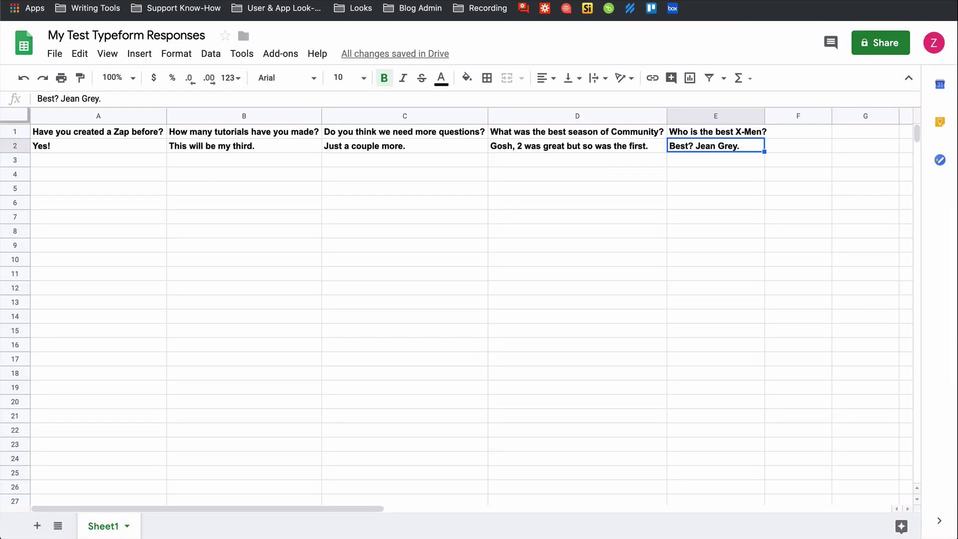
key("ctrl+shift+Tab")
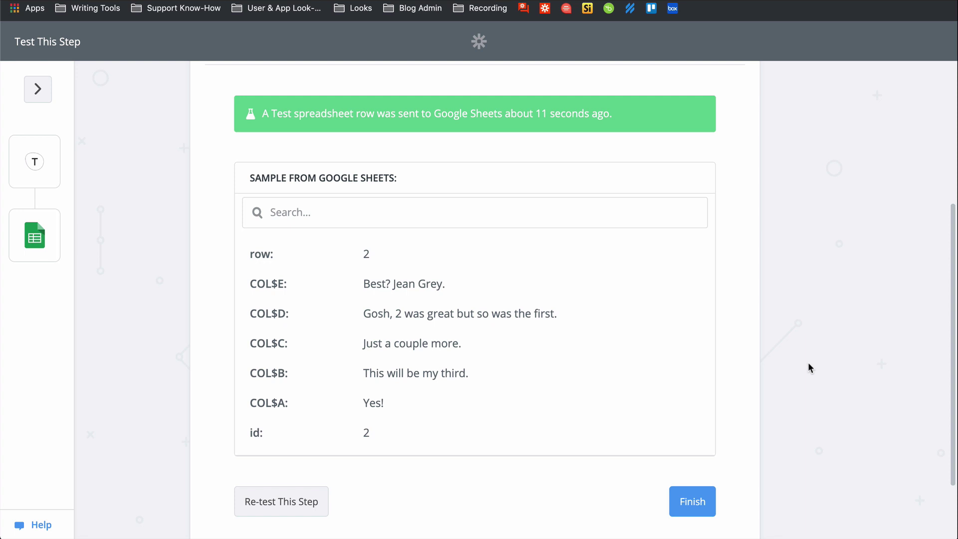
Finish the setup so the Typeform-to-Sheets Zap turns on
left_click(704, 503)
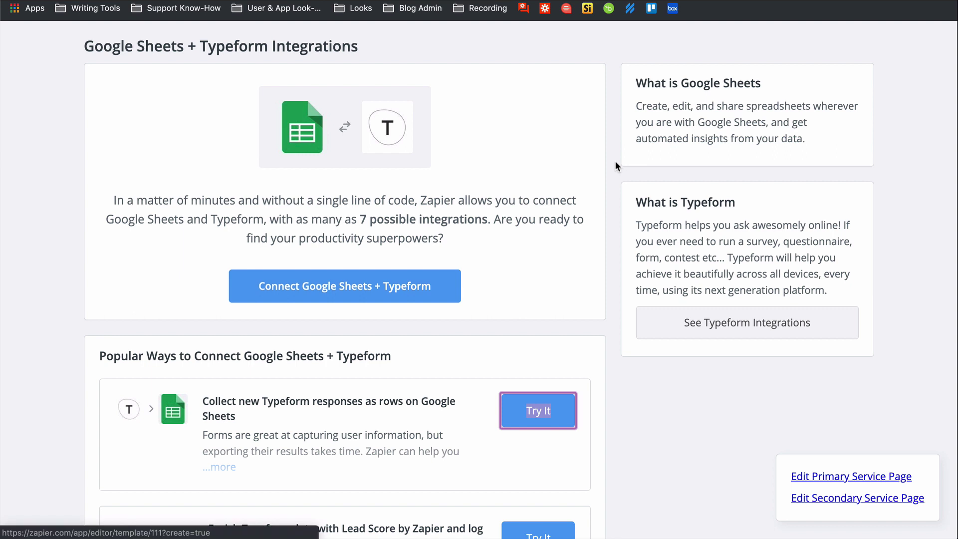
Scroll through the 7 Google Sheets + Typeform integrations, led by collecting responses as rows
scroll(615, 166, "down", 3)
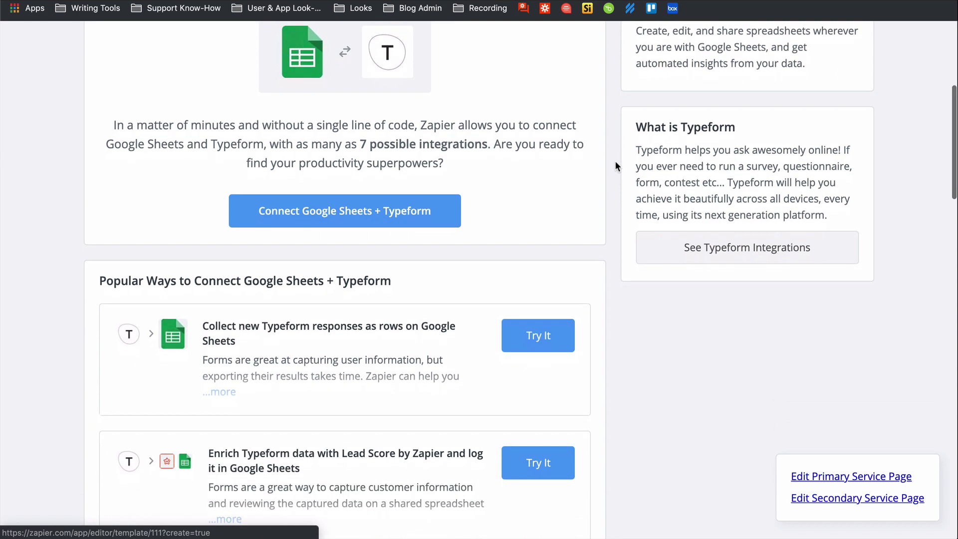
scroll(615, 166, "down", 5)
scroll(615, 166, "up", 8)
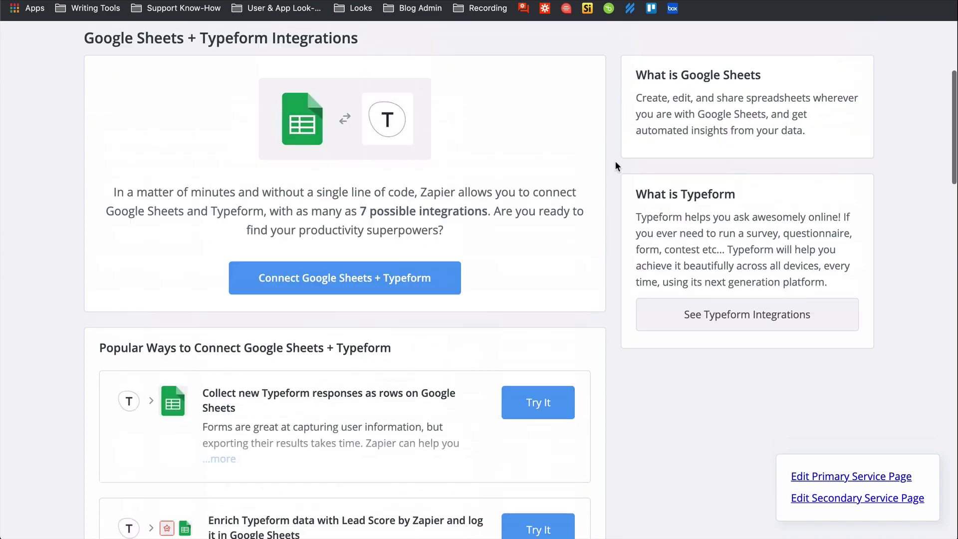